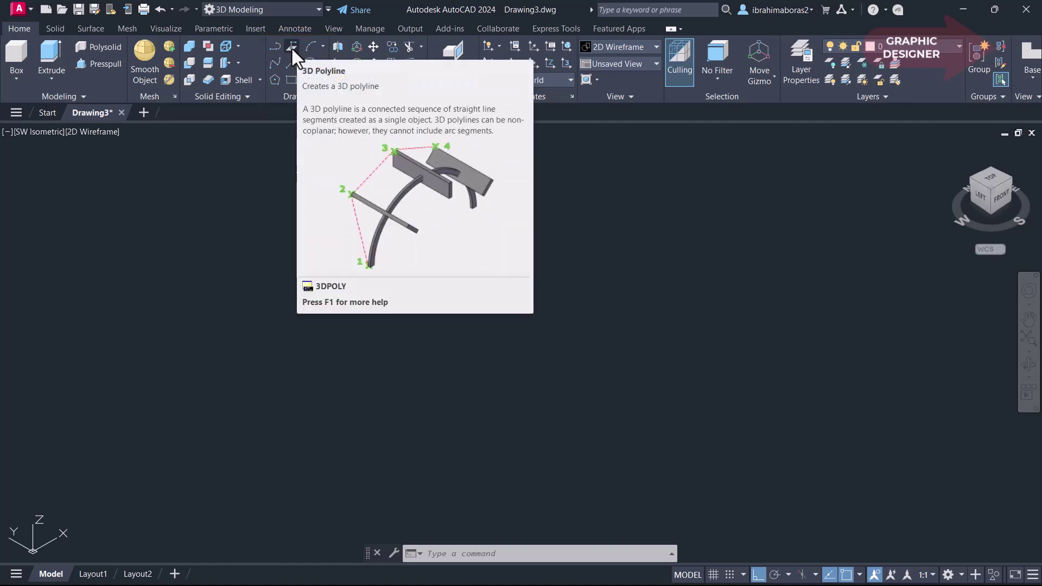
Start the 3D Polyline (3DPOLY) command in the empty isometric Drawing3
click(292, 49)
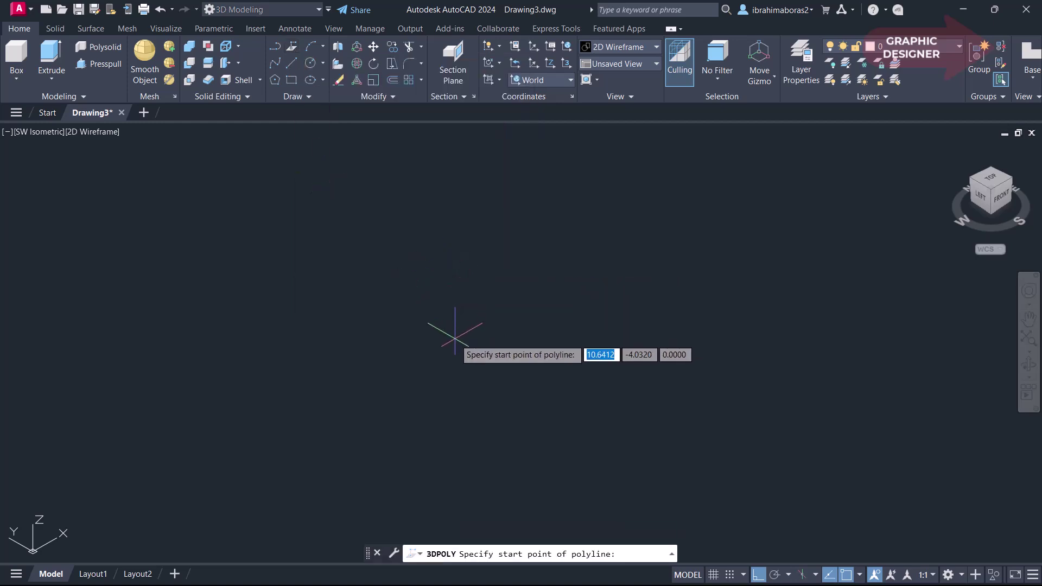
Draw an open four-segment zigzag 3D polyline with Ortho turned off
click(442, 406)
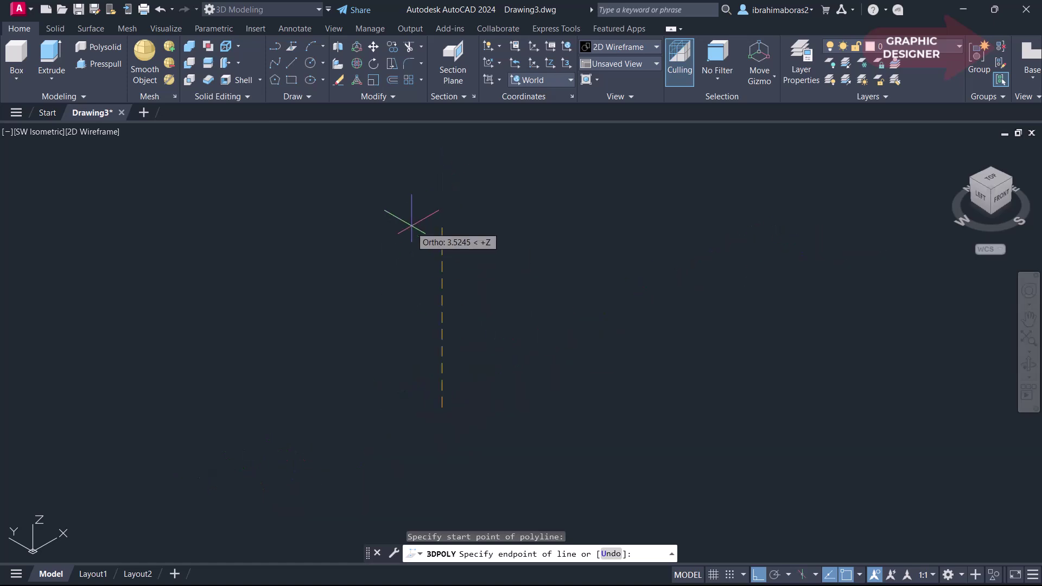
click(757, 574)
click(558, 261)
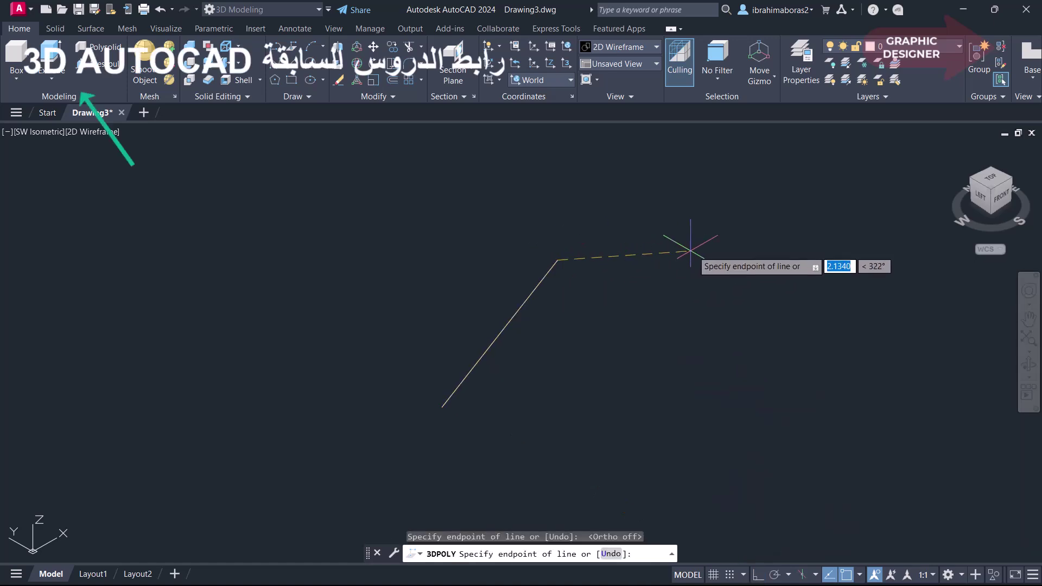
click(749, 234)
click(747, 143)
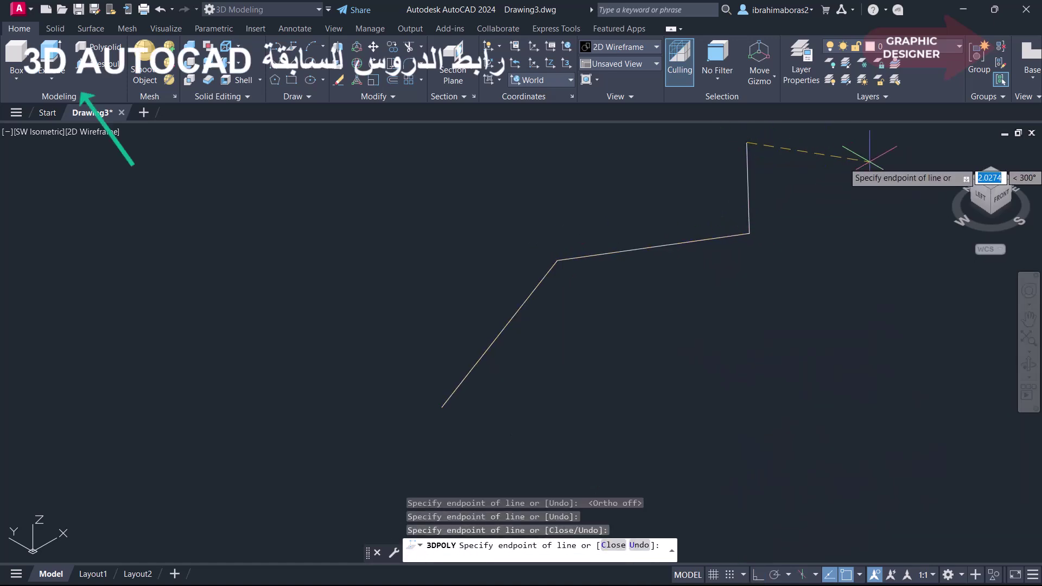
click(899, 170)
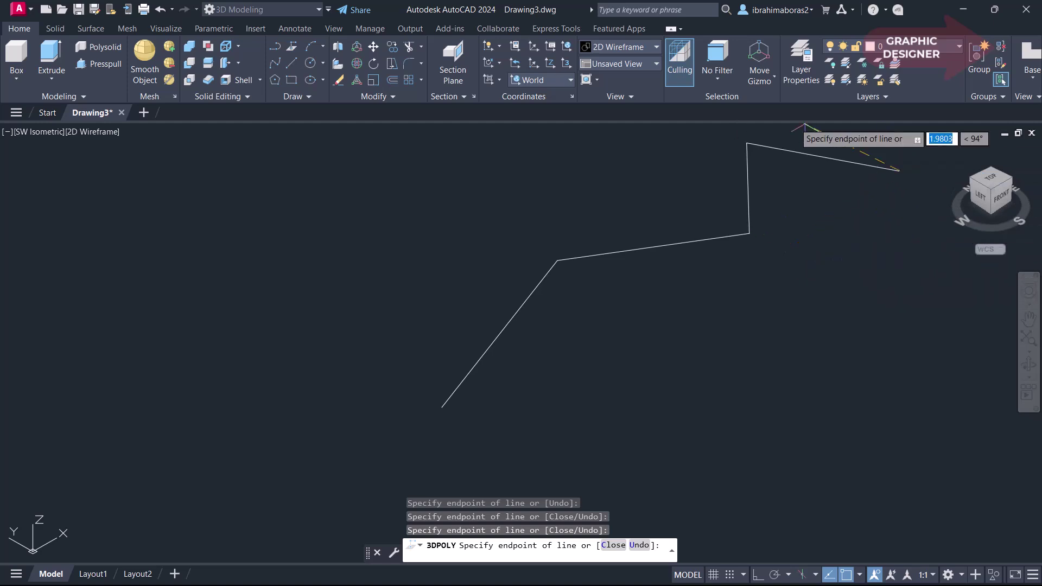
right_click(754, 328)
click(781, 337)
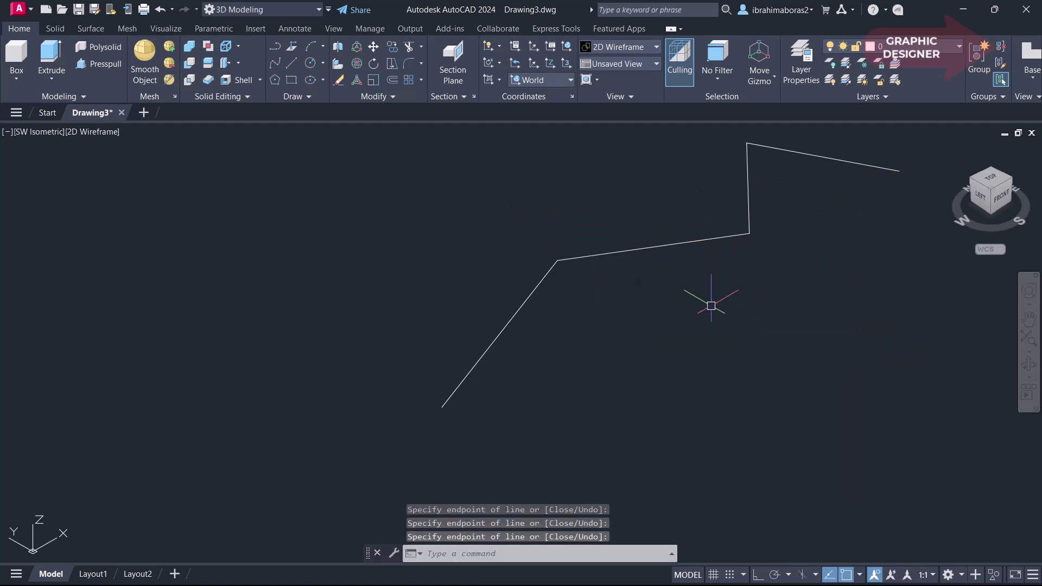
Draw a long, narrow rectangle beside the polyline and pick it for extrusion
middle_drag(709, 331, 238, 358)
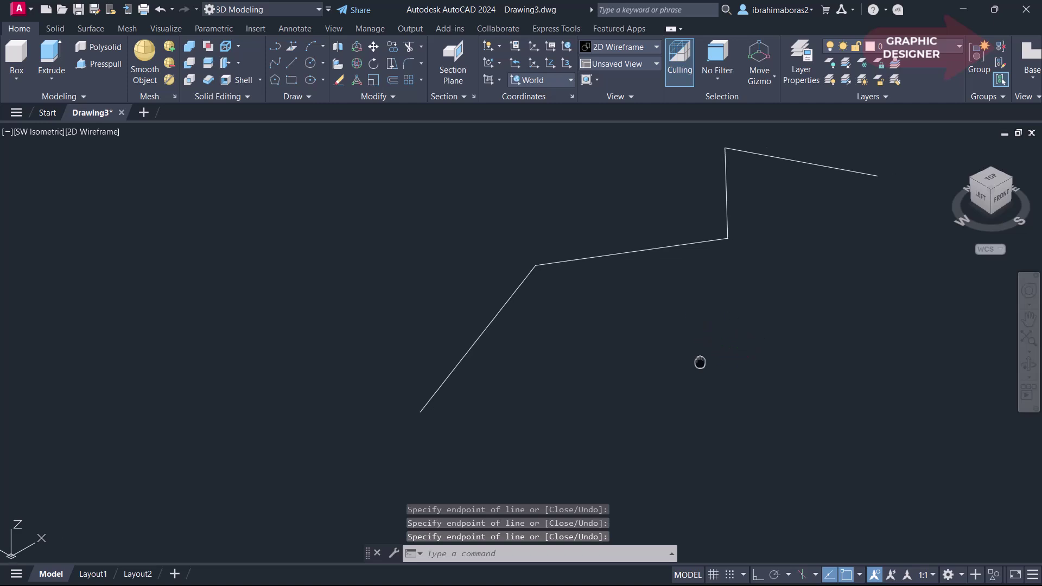
click(291, 82)
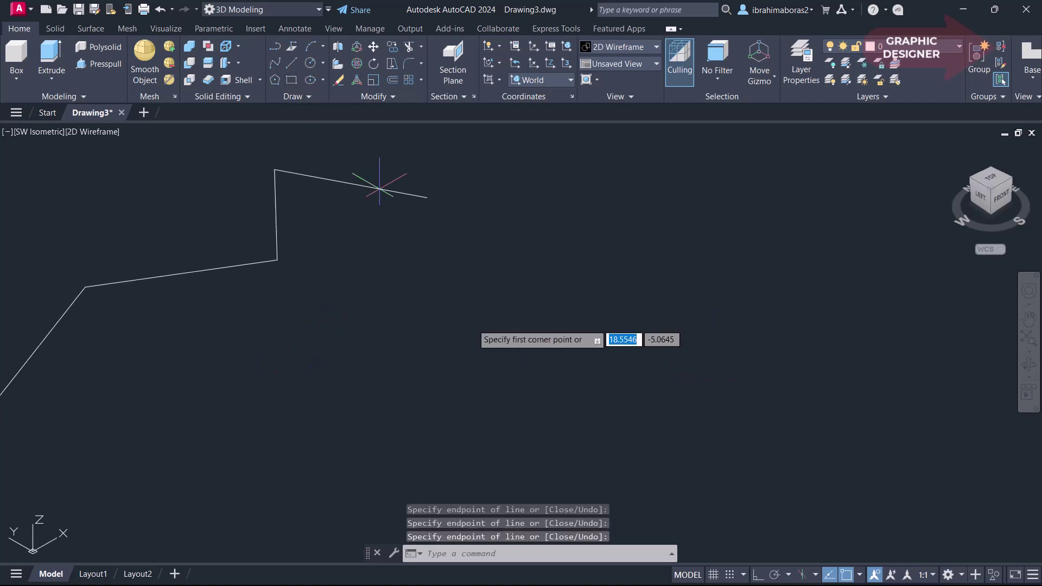
click(494, 402)
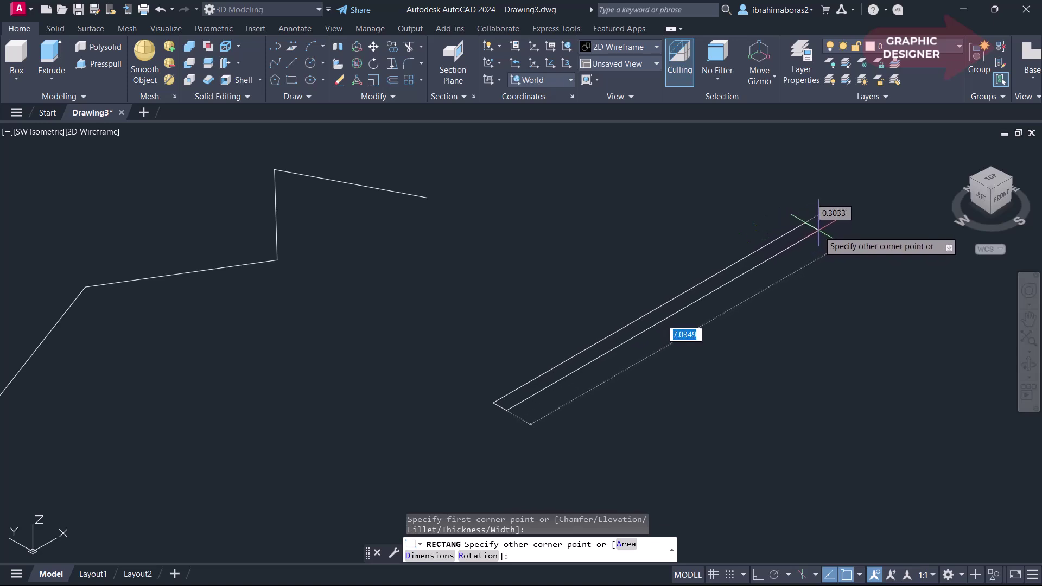
click(818, 230)
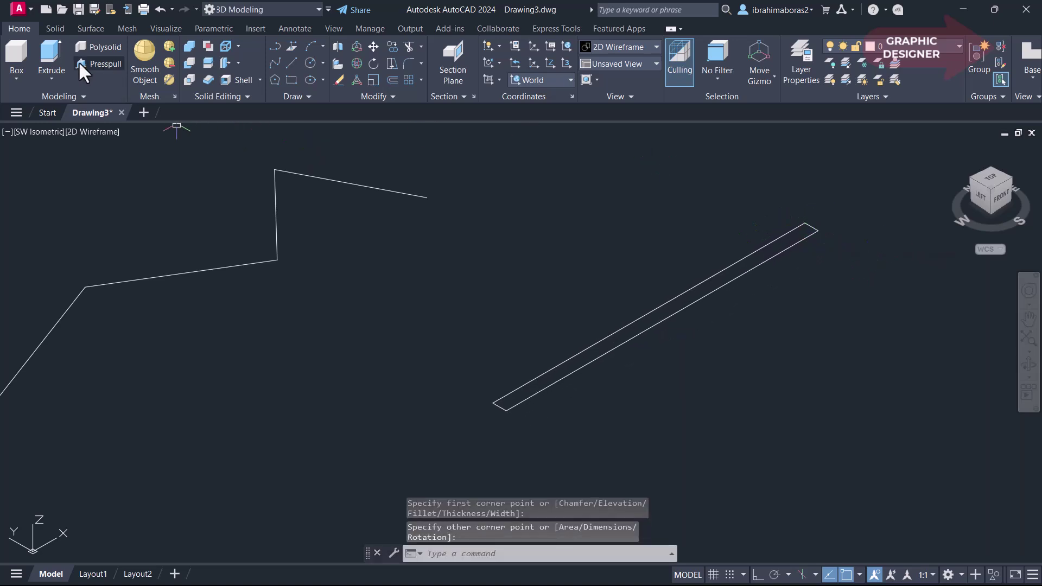
click(52, 60)
click(681, 309)
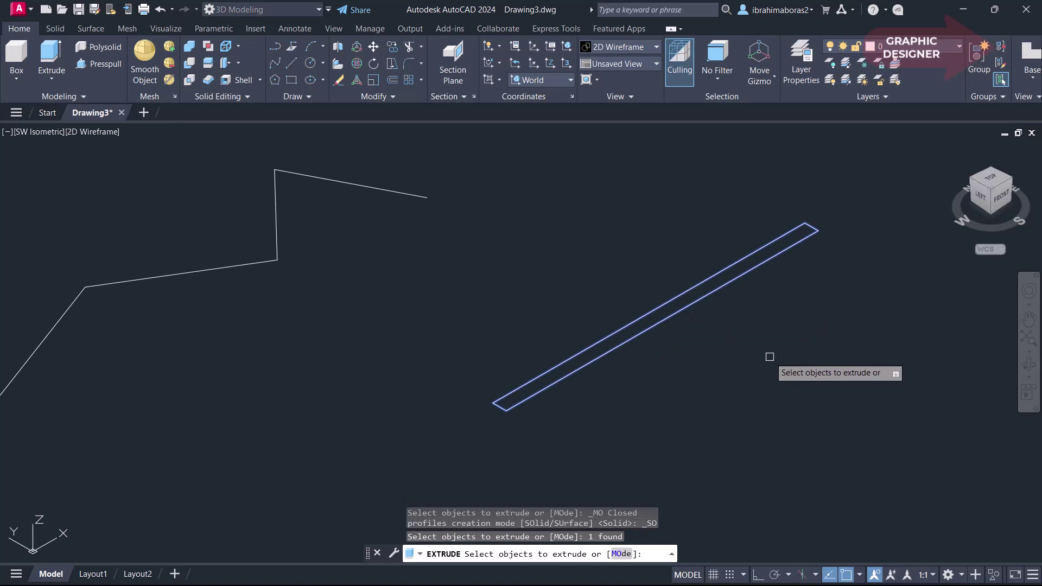
Extrude the selected rectangle upward into a tall, thin wall slab
right_click(769, 357)
click(782, 363)
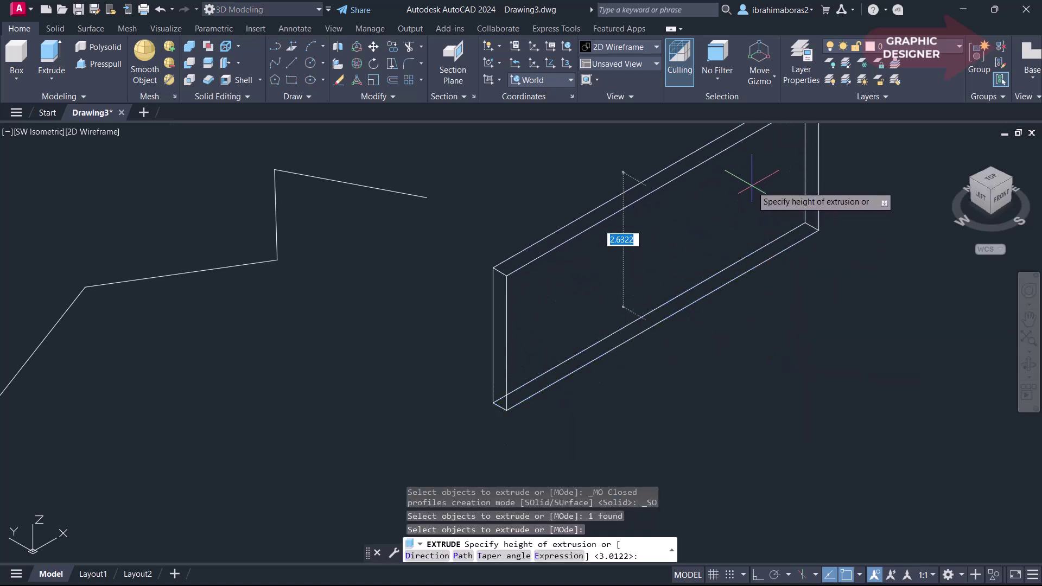
click(747, 168)
mouse_move(744, 163)
middle_down()
mouse_move(667, 356)
mouse_move(662, 297)
middle_up()
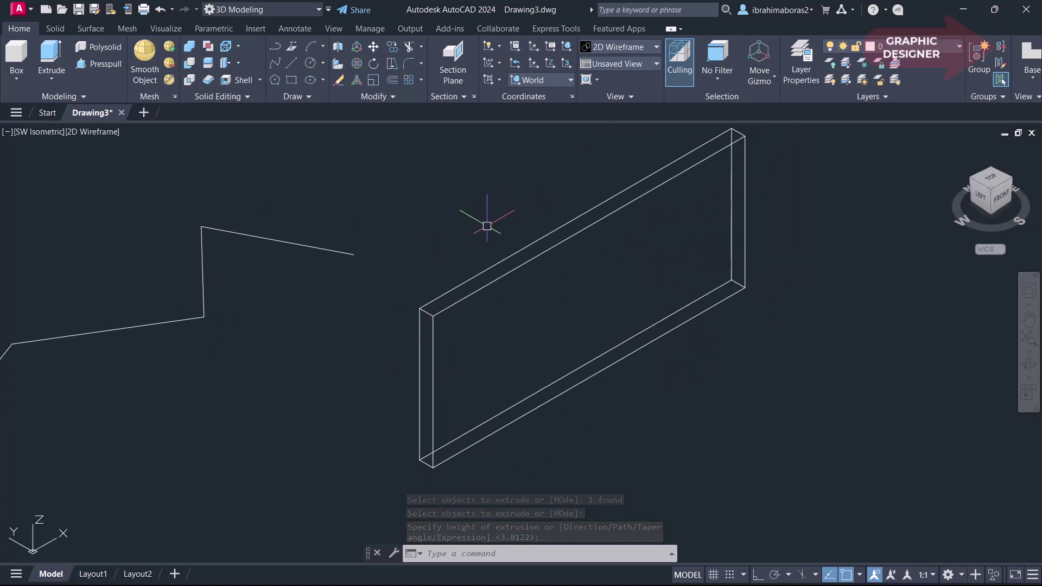
Start a 3D polyline on the slab's bottom edge, adding vertical and leftward segments with Ortho
click(292, 46)
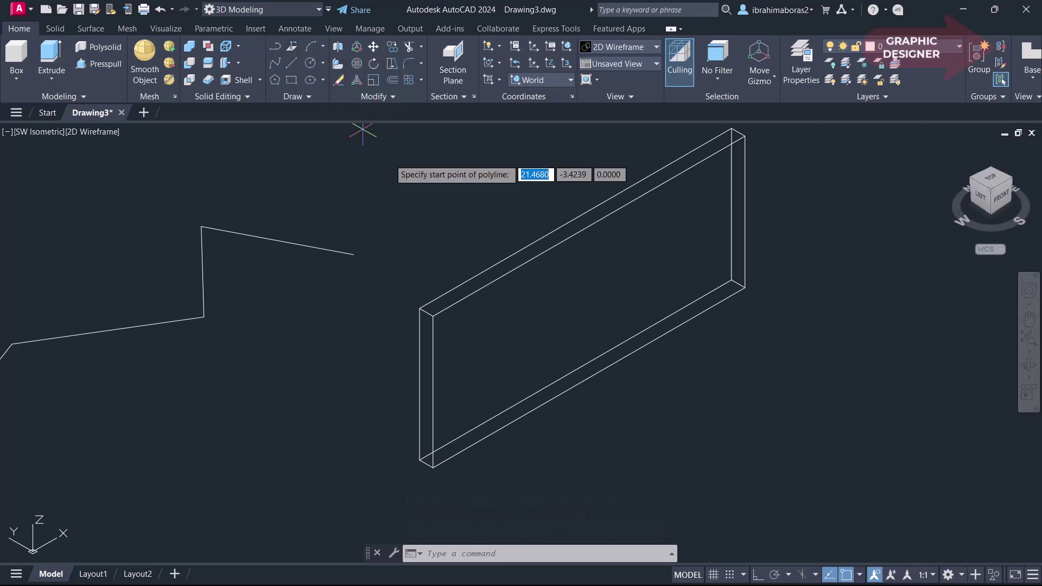
shift+right_click(672, 375)
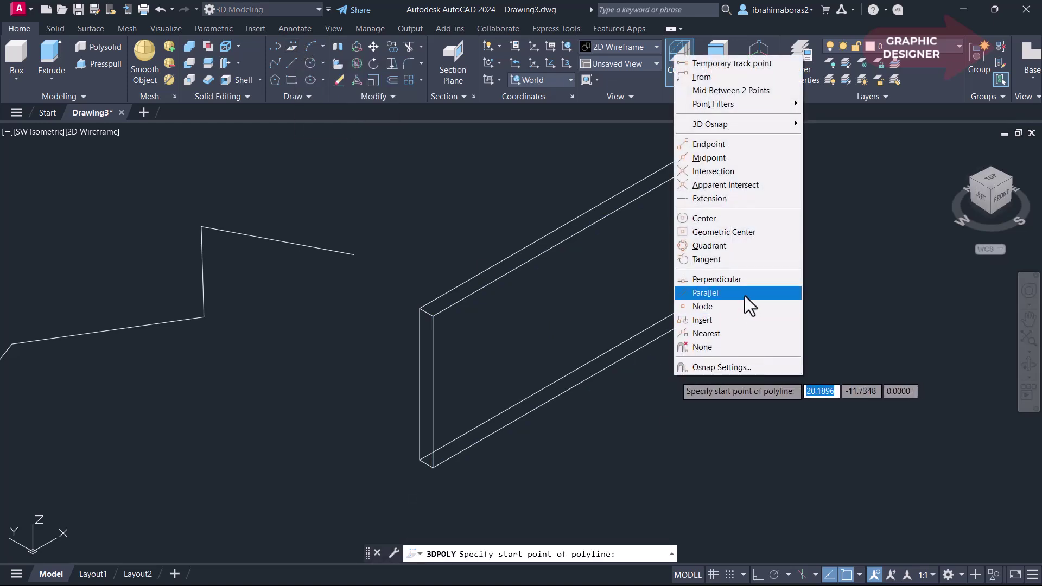
click(720, 333)
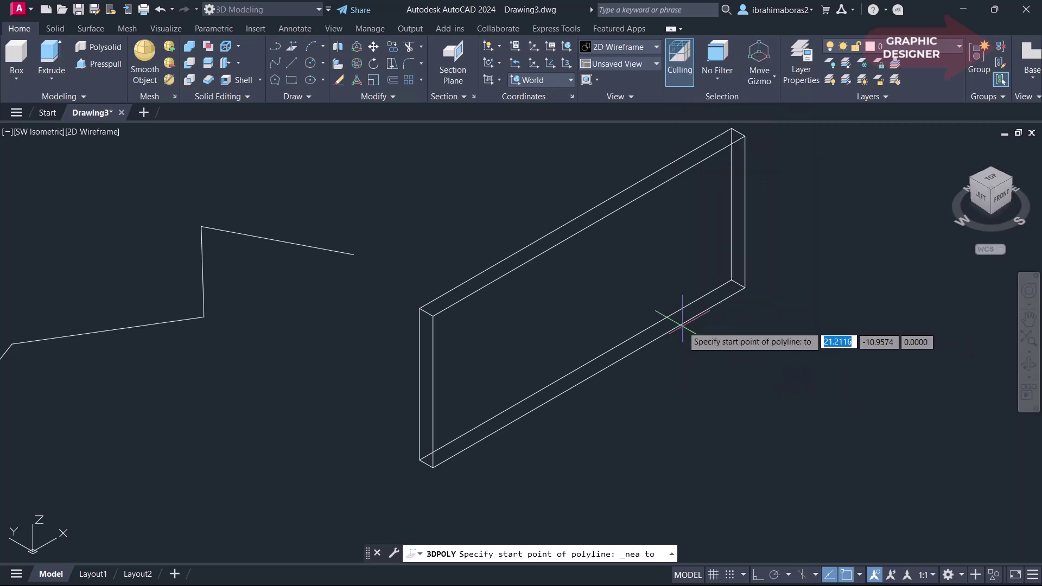
click(682, 325)
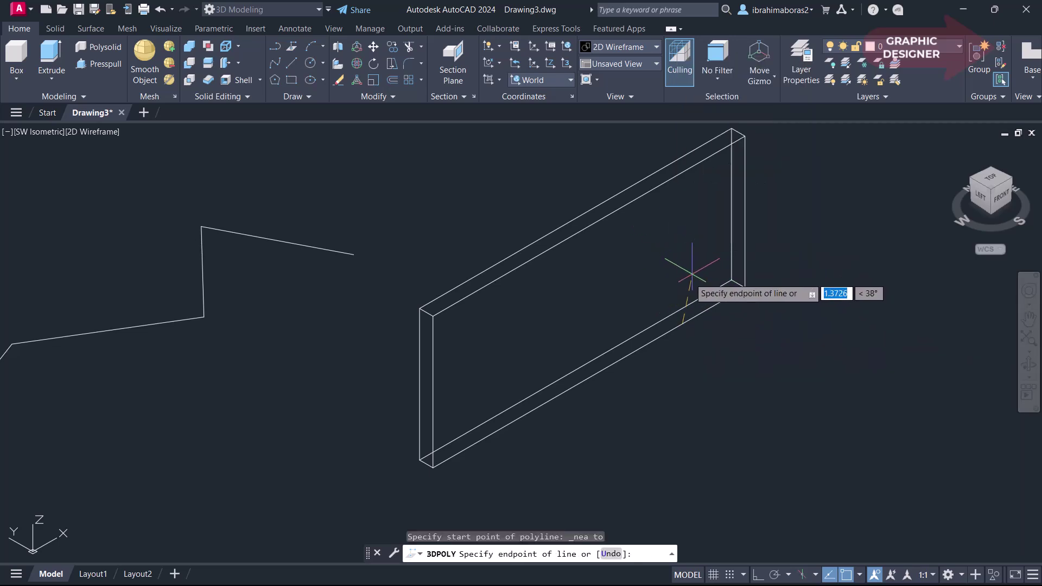
click(757, 576)
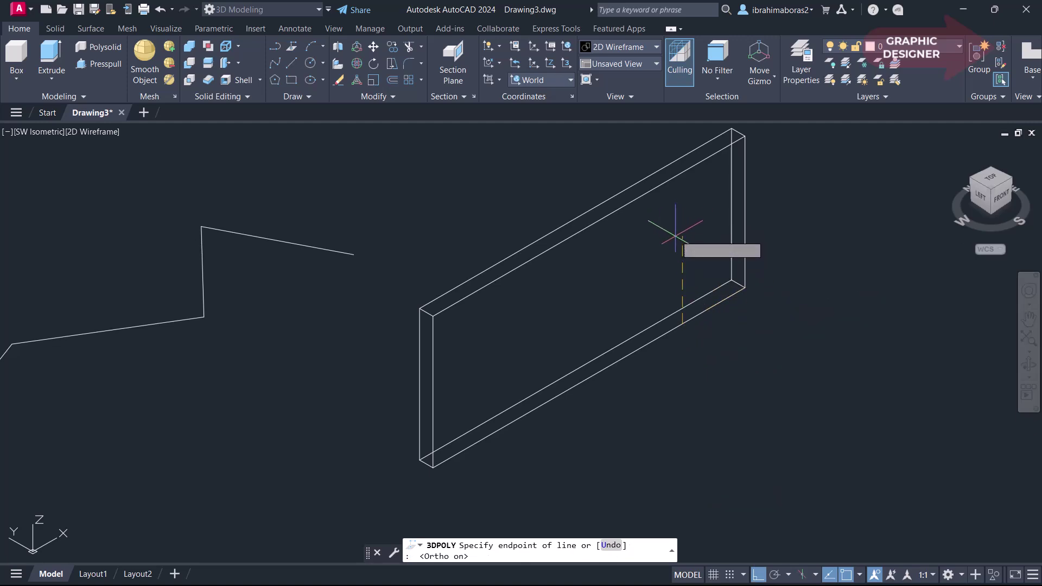
click(676, 228)
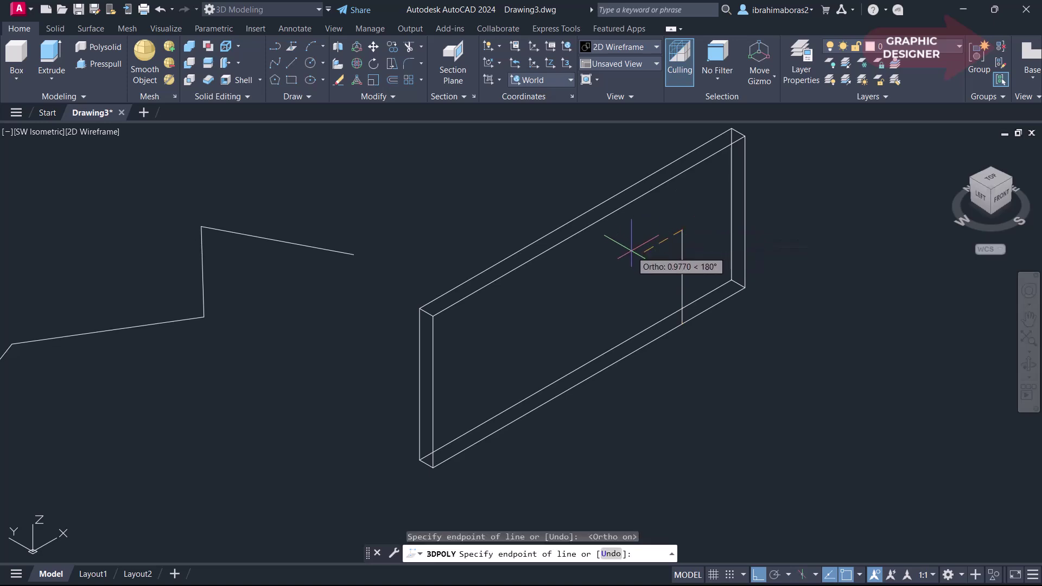
click(615, 265)
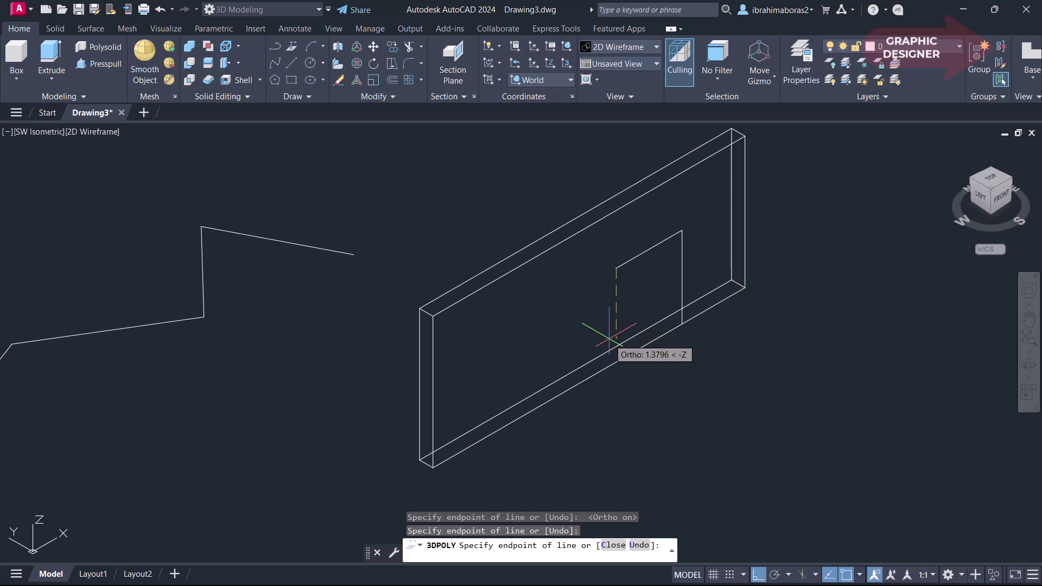
Drop the next segment perpendicular to the bottom edge and close the rectangular outline
shift+right_click(618, 357)
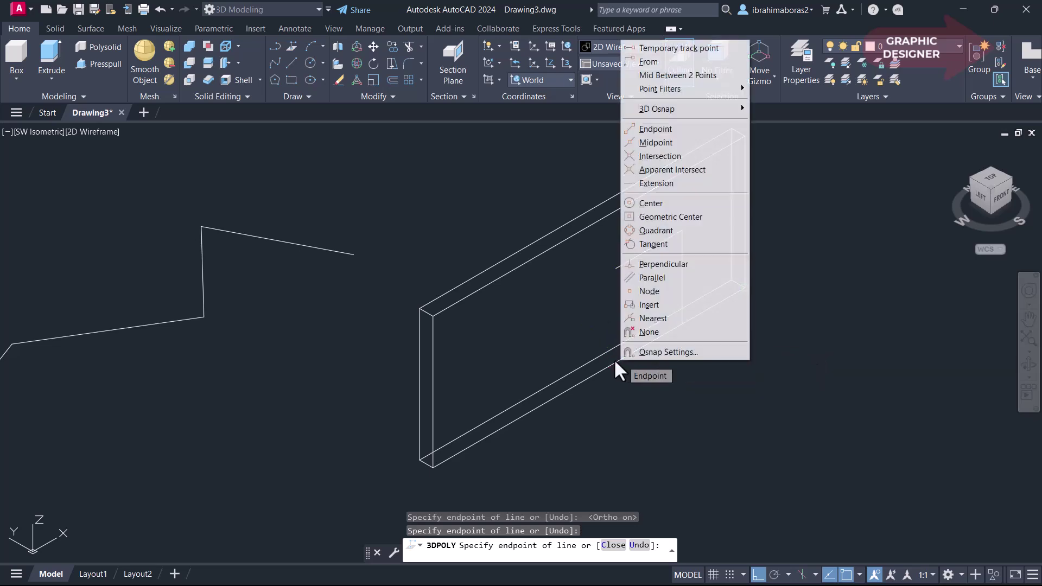
click(663, 264)
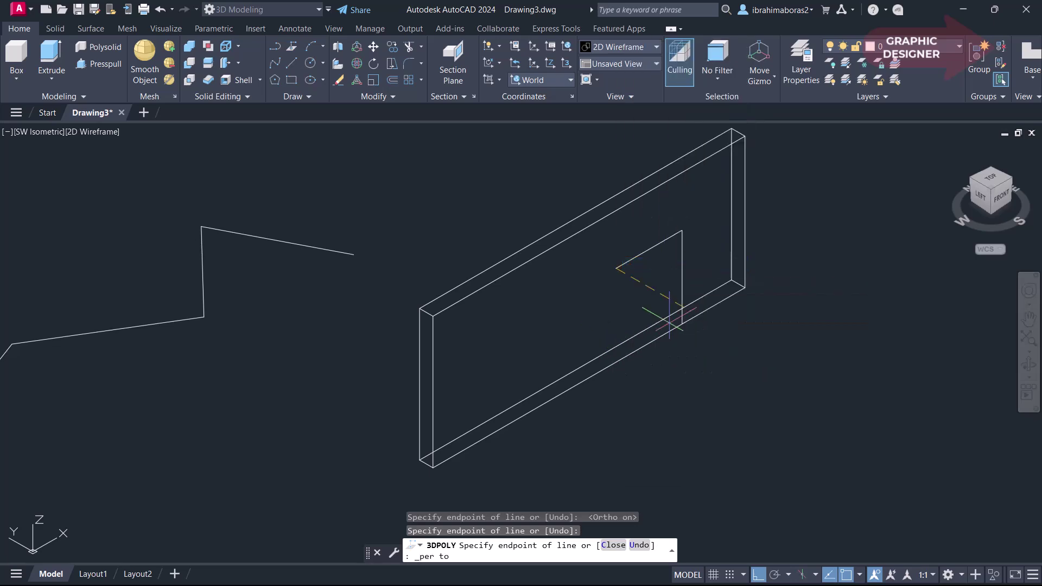
click(613, 358)
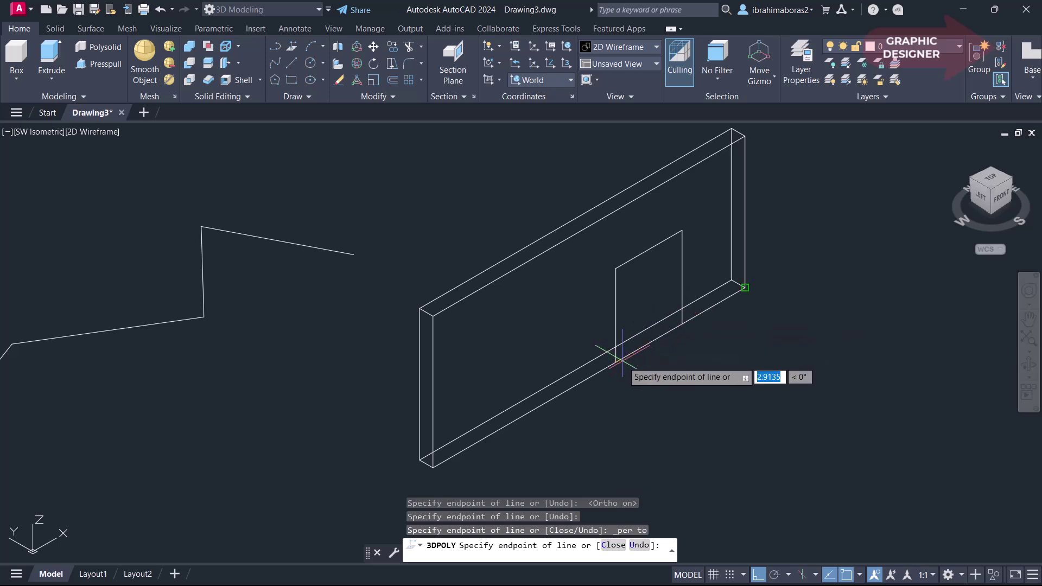
text(c)
key(Return)
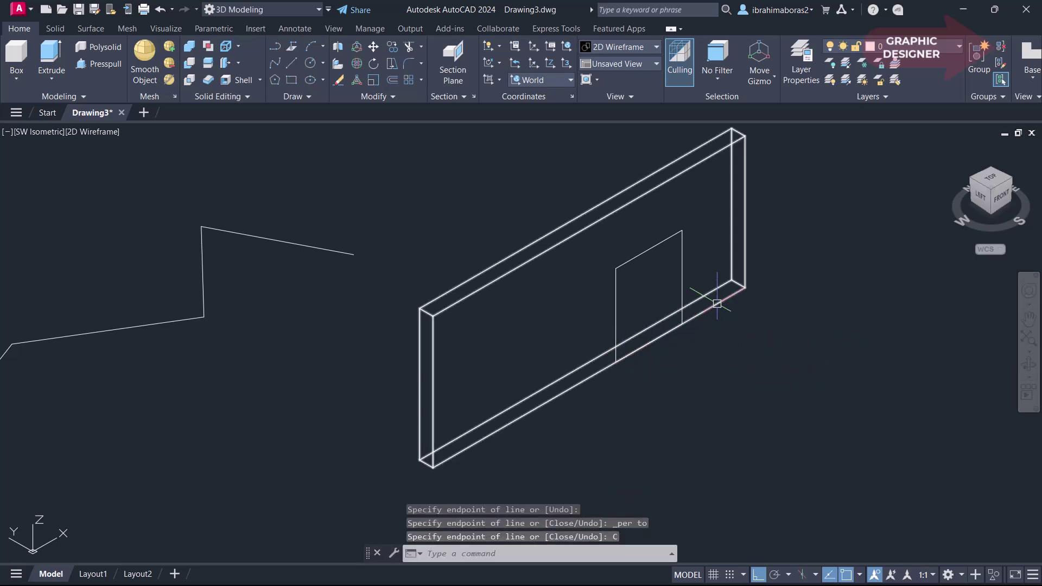
click(665, 241)
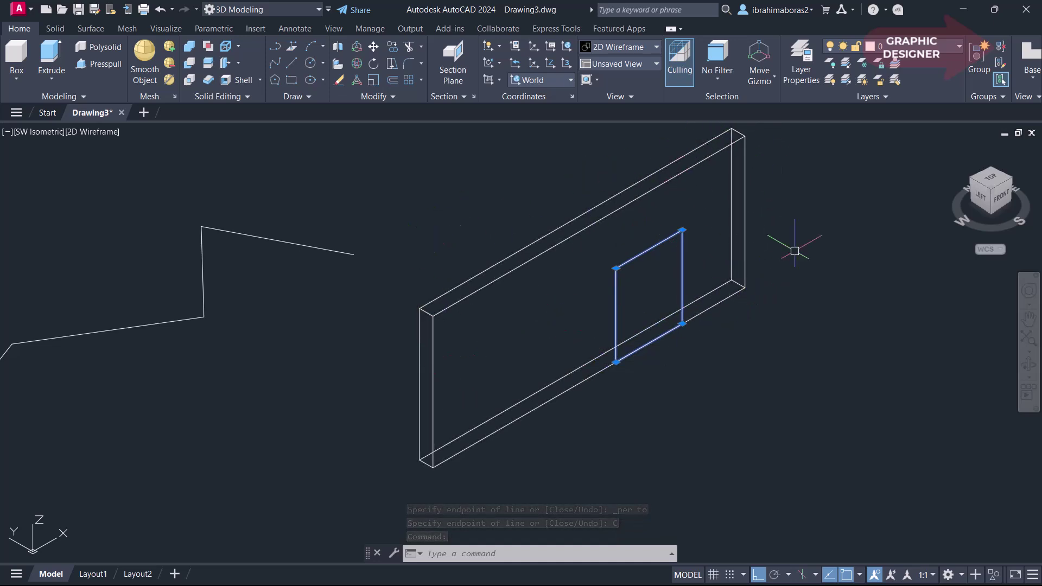
Extrude the rectangular outline on the wall face into a box solid through the wall
key(Escape)
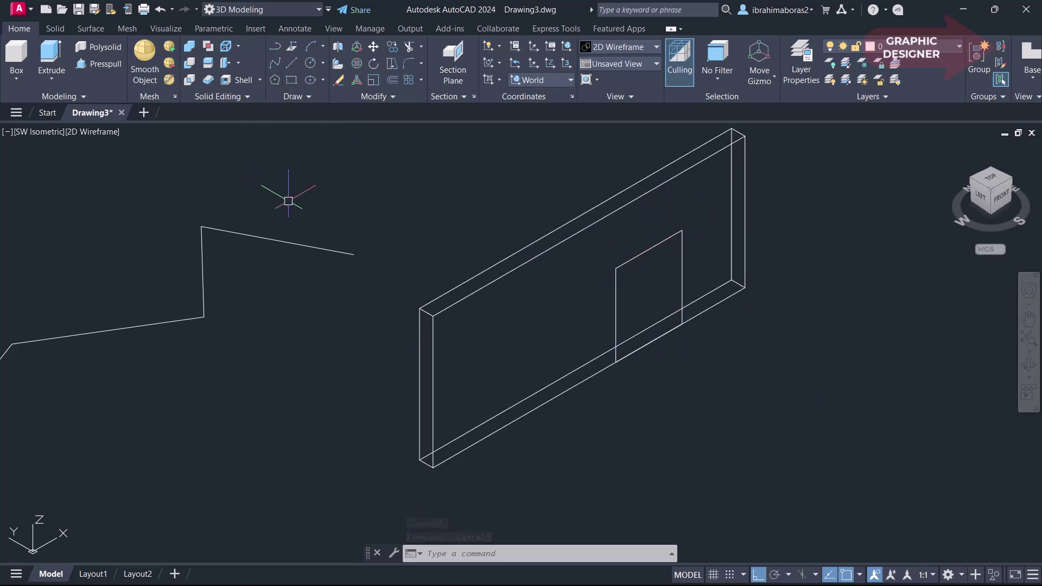
click(50, 57)
click(624, 268)
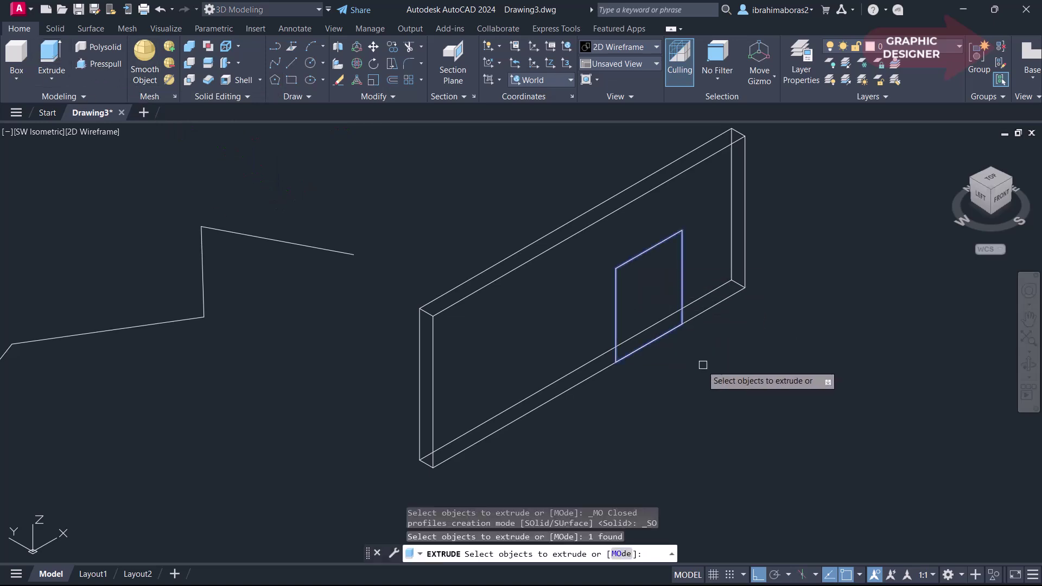
right_click(702, 365)
click(701, 378)
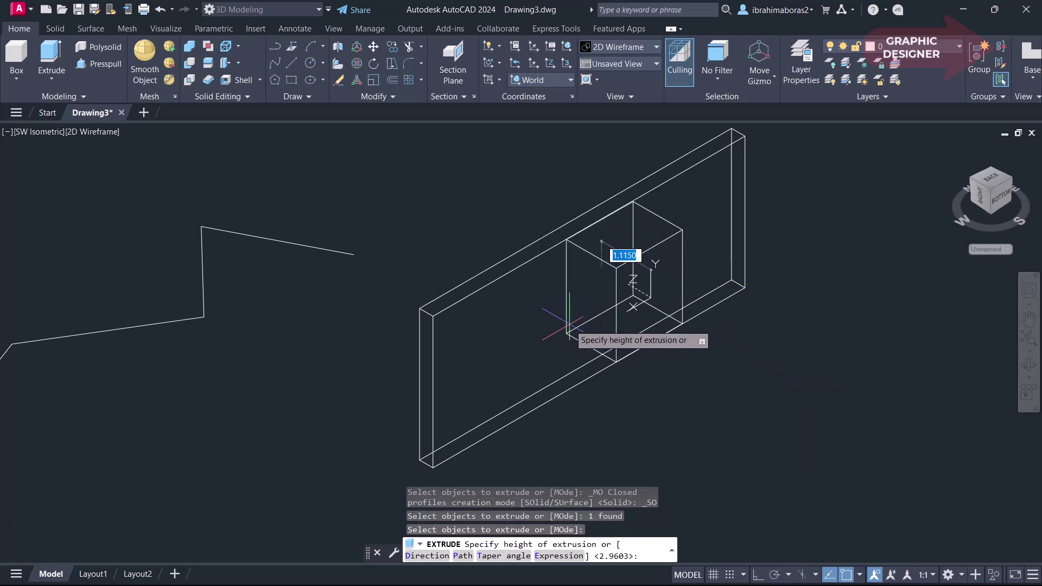
click(567, 325)
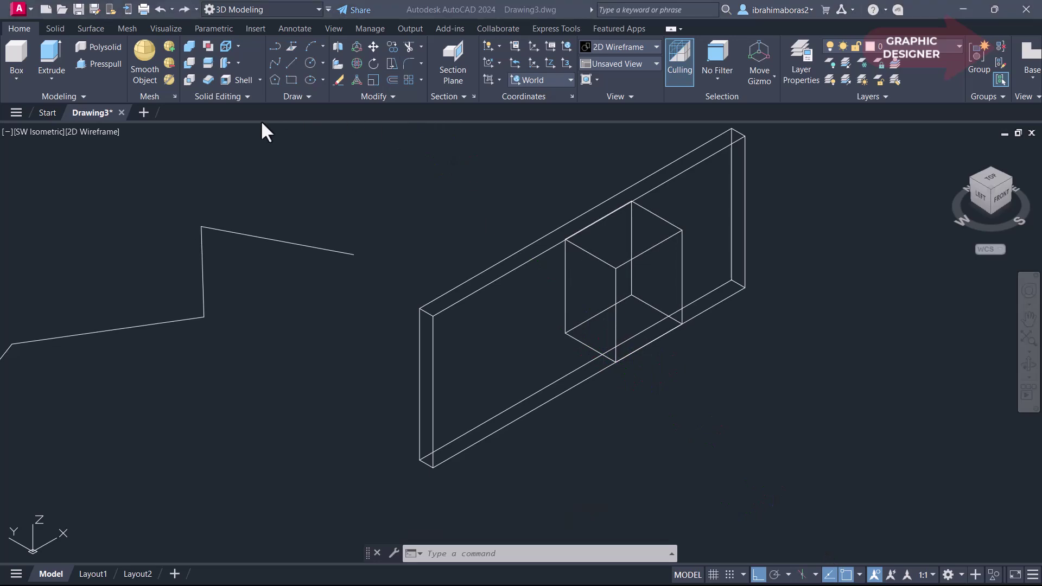
Subtract the box solid from the wall slab to leave a rectangular opening
click(192, 63)
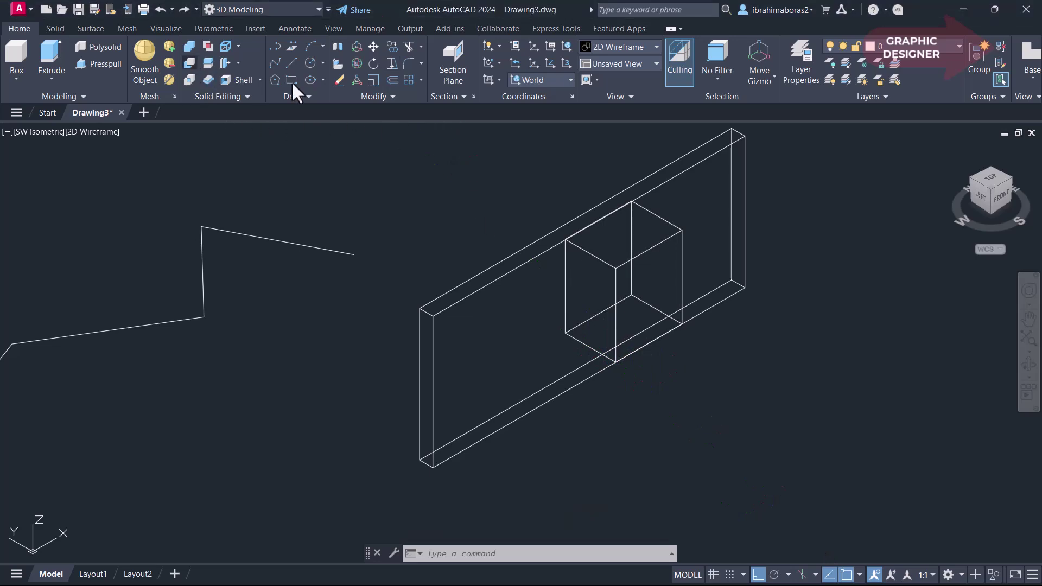
click(700, 162)
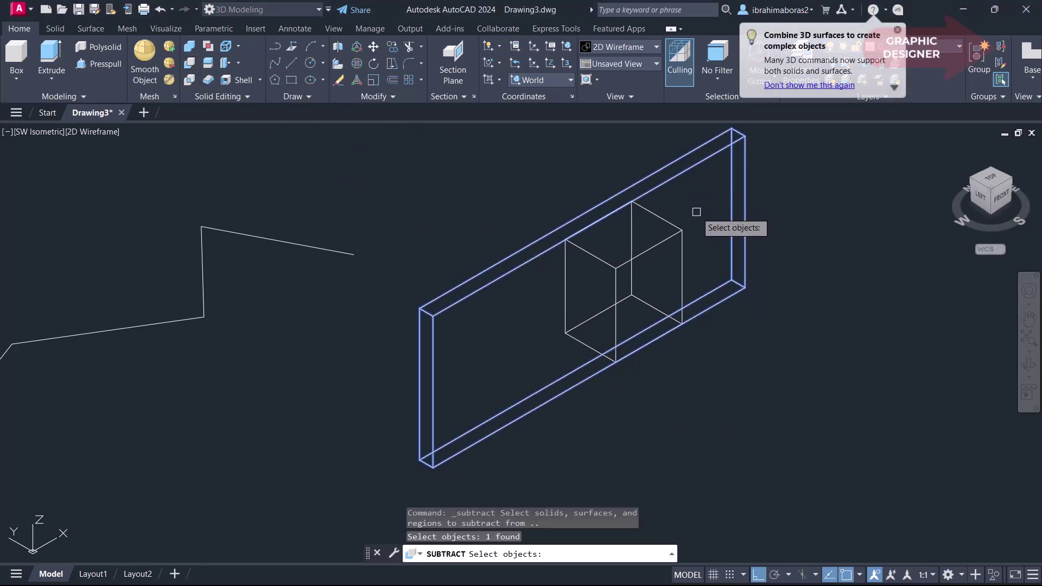
key(Return)
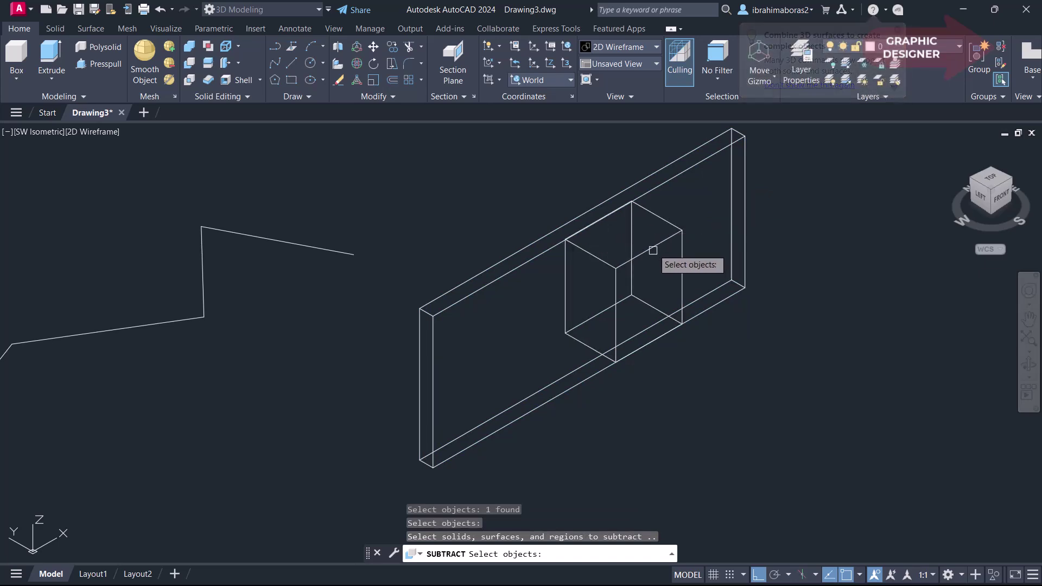
click(659, 243)
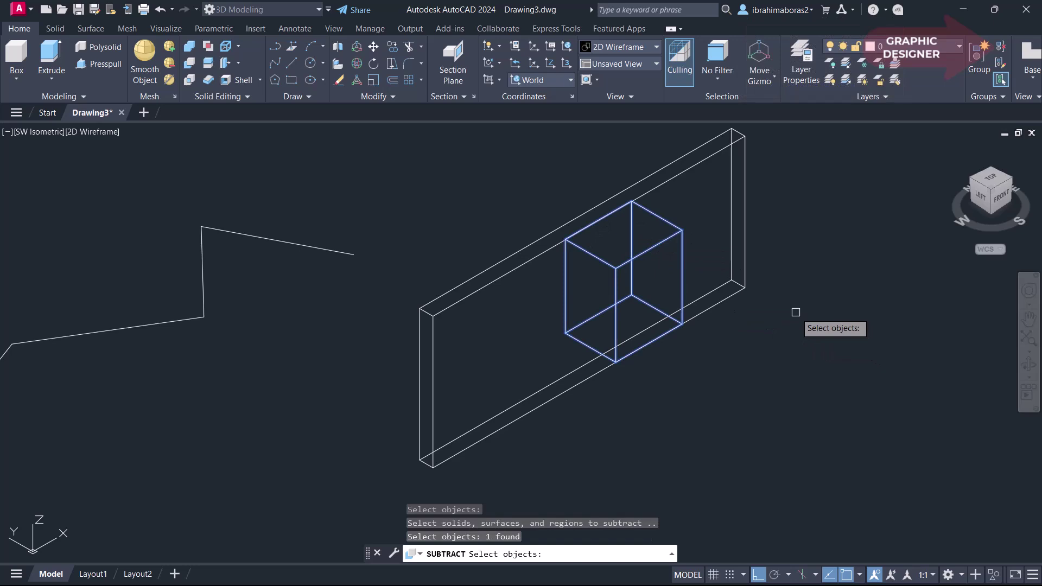
key(Return)
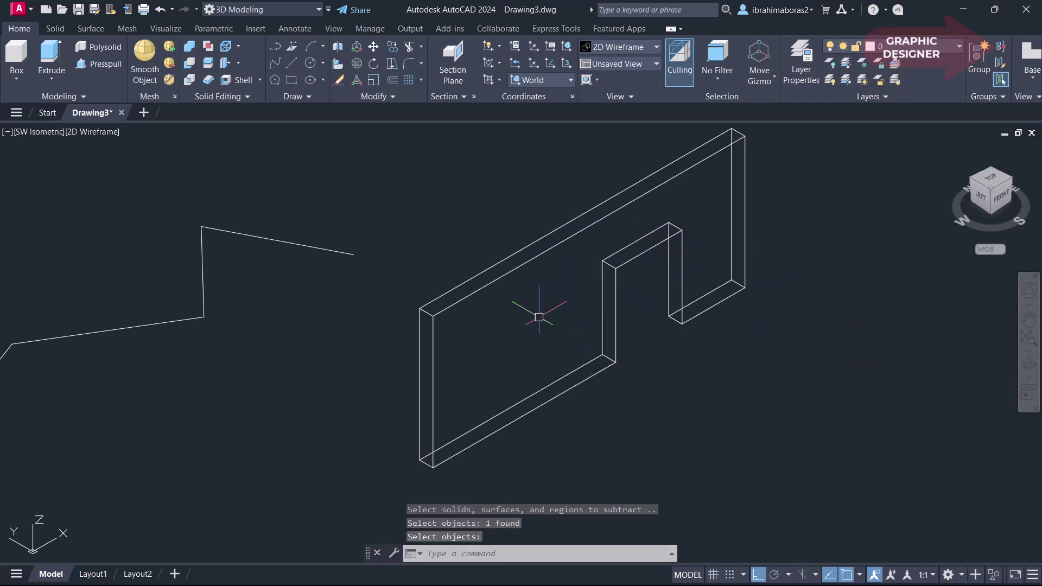
Switch the viewport from 2D Wireframe to the Shaded visual style and shift the wall left
click(96, 134)
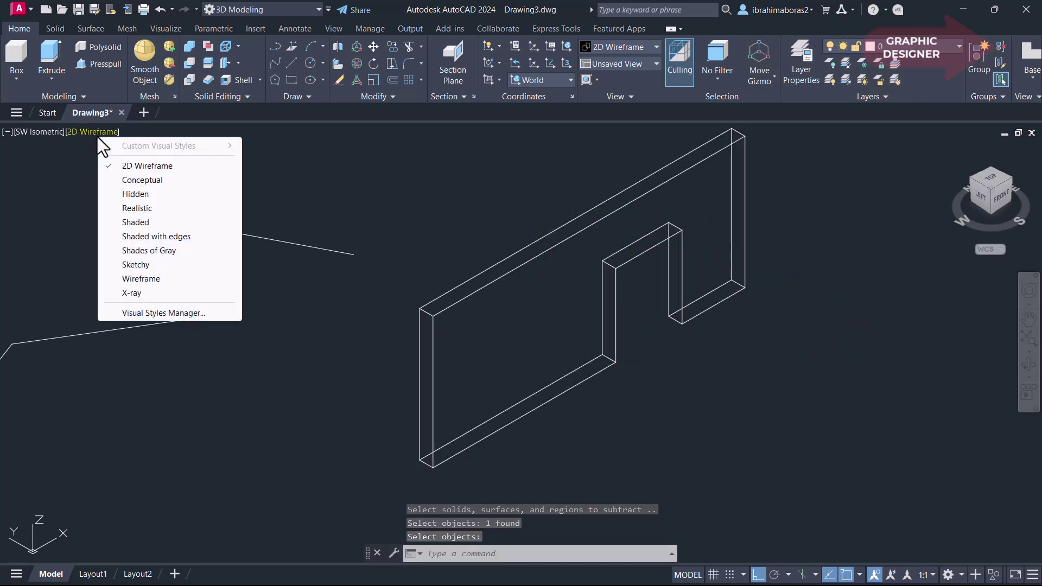
click(161, 222)
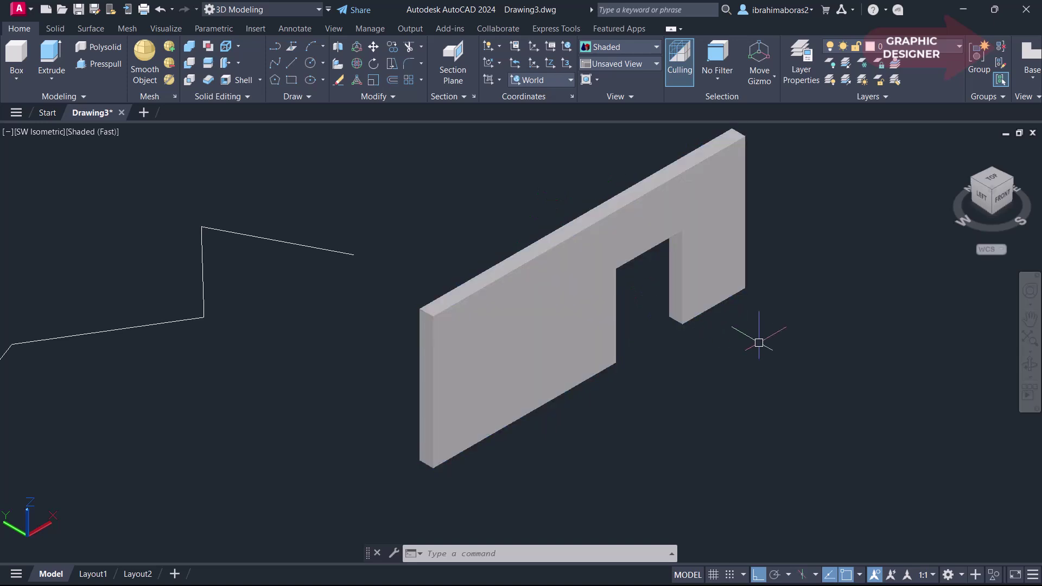
mouse_move(750, 335)
middle_down()
mouse_move(495, 367)
mouse_move(464, 347)
middle_up()
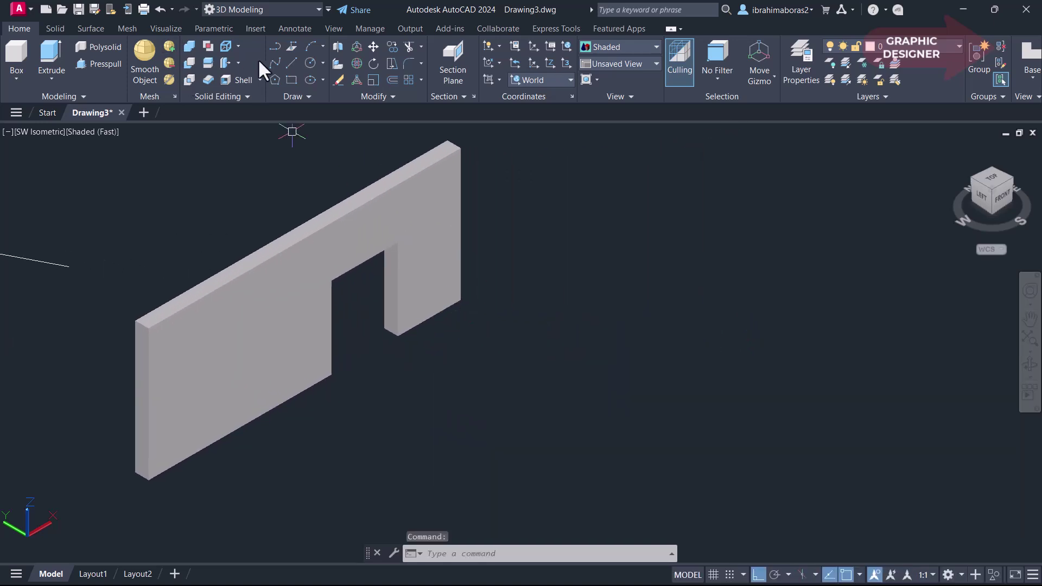
Draw a three-segment 3D polyline right of the wall: vertical, slanted, then vertical
click(289, 46)
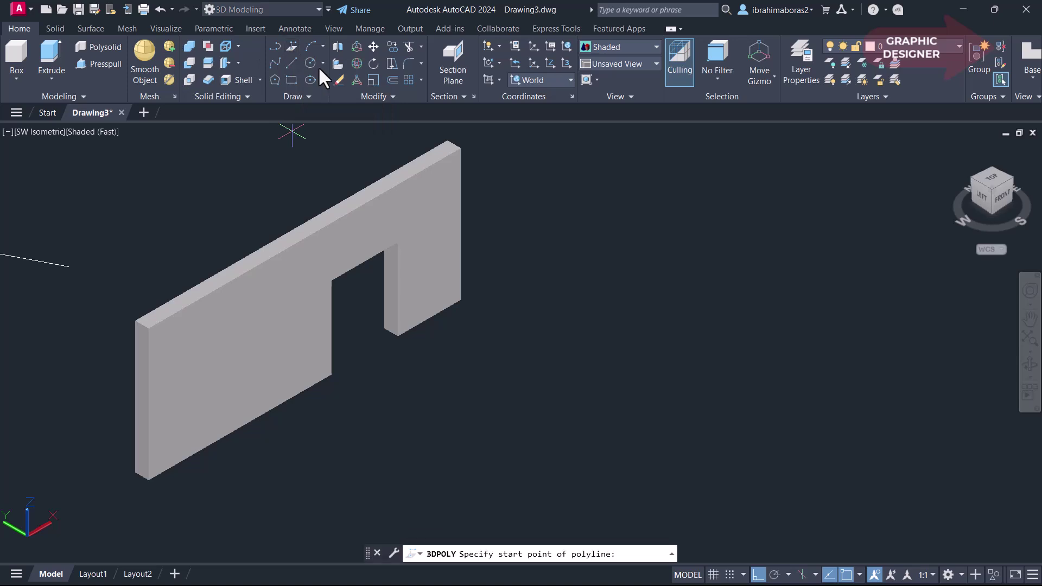
click(659, 355)
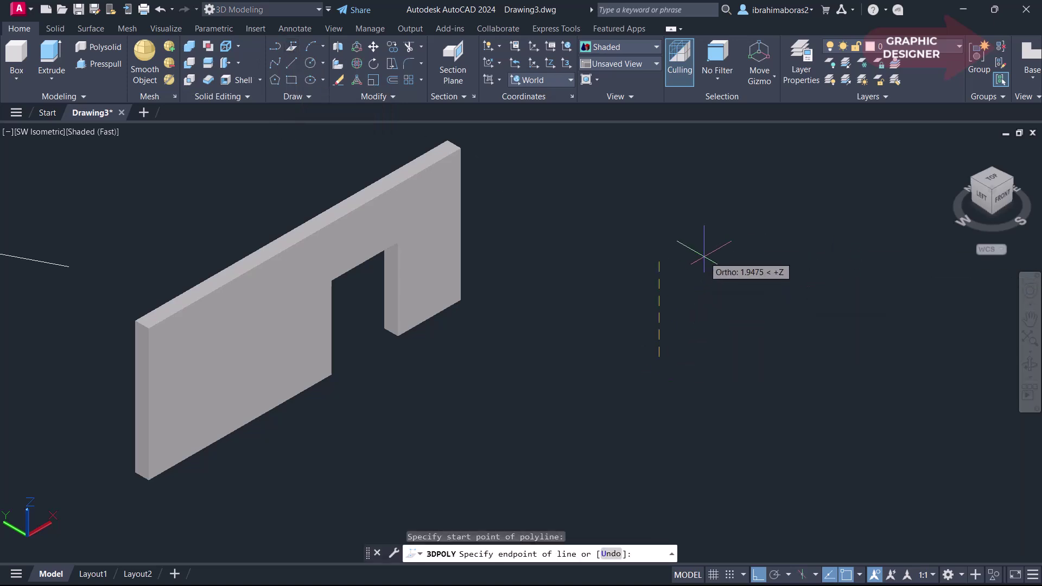
click(675, 248)
click(812, 161)
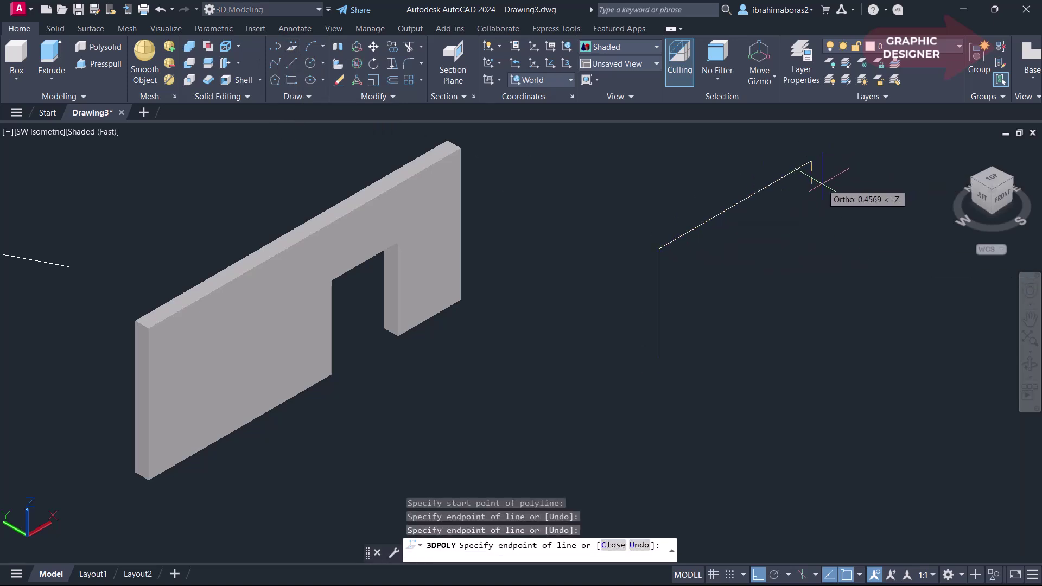
middle_drag(814, 163, 810, 275)
click(807, 166)
right_click(859, 179)
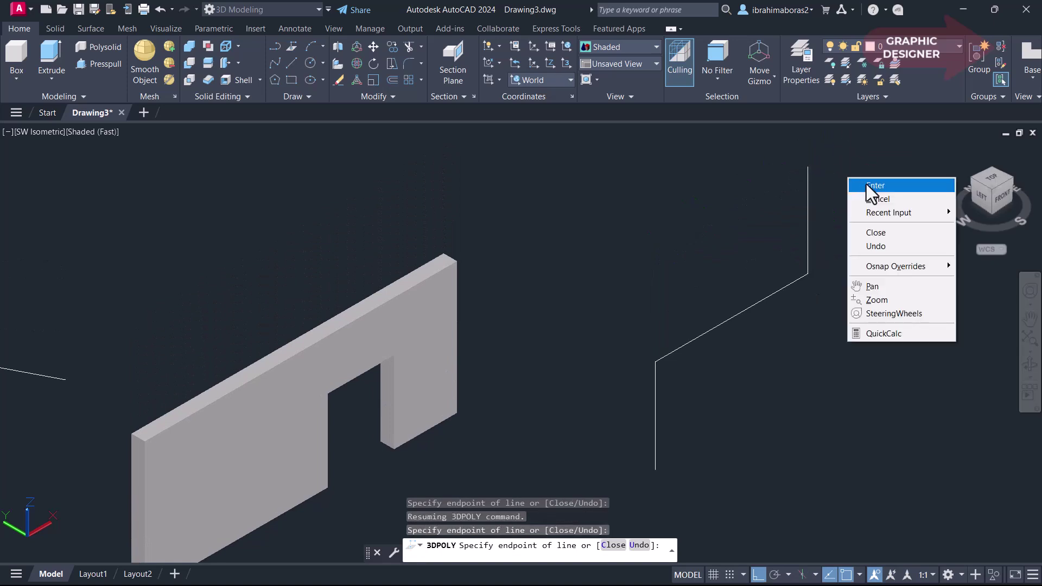
click(865, 186)
click(808, 249)
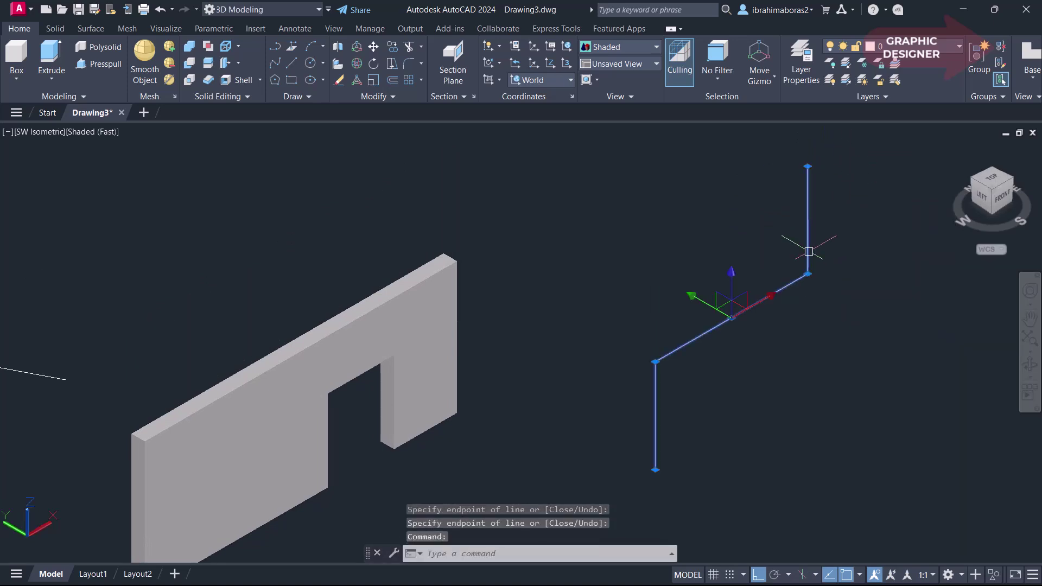
right_click(809, 251)
mouse_move(841, 281)
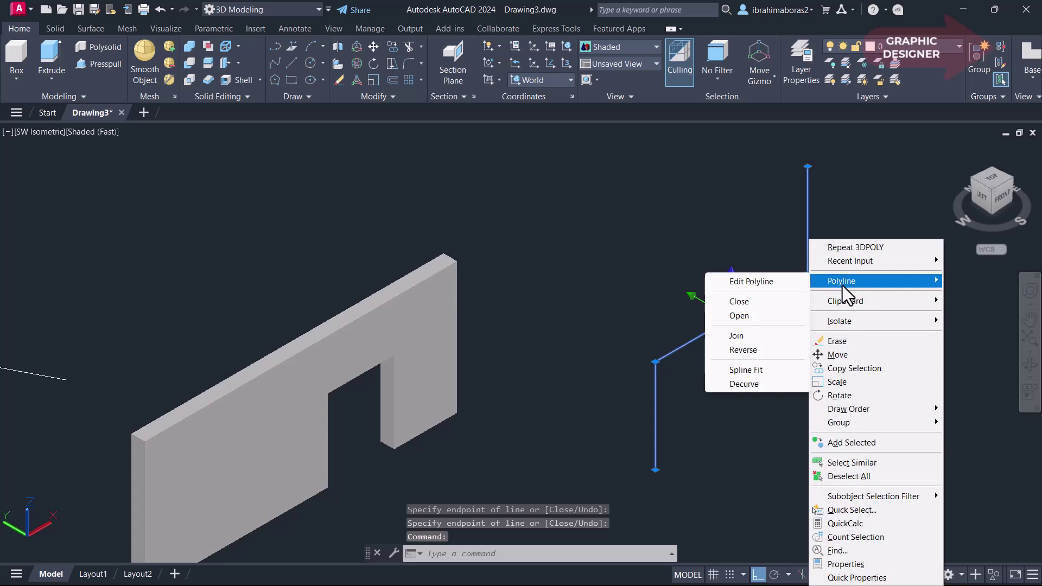
Apply Spline Fit to the stepped polyline and zoom out to see the whole drawing
click(766, 371)
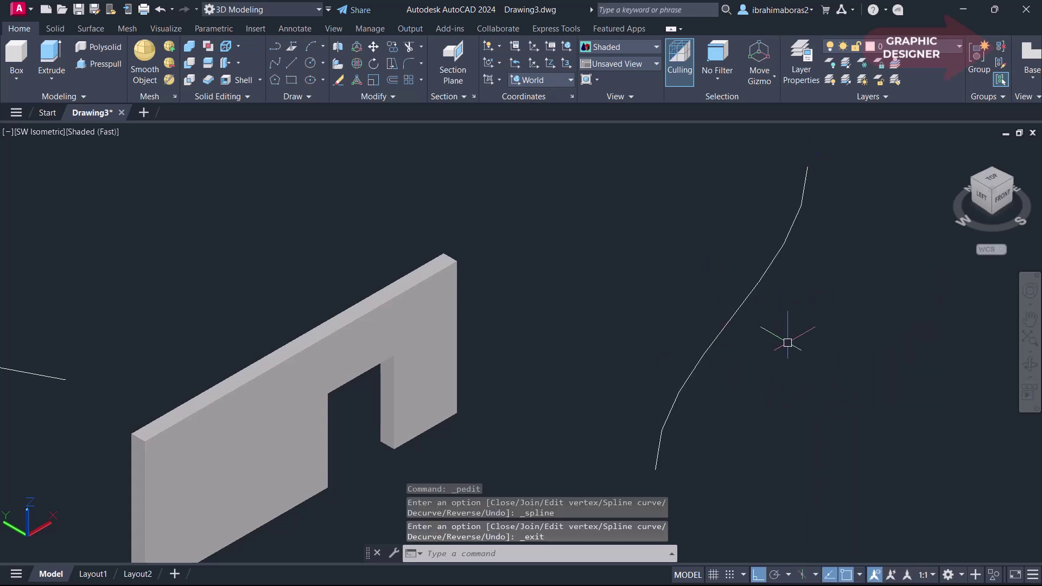
scroll(787, 343, down, 3)
middle_drag(770, 351, 799, 310)
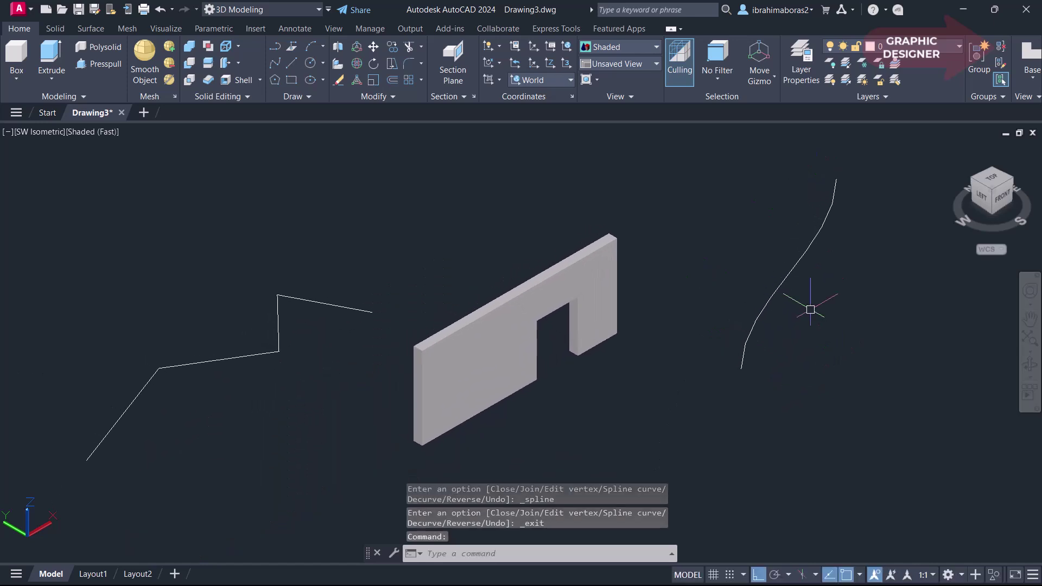